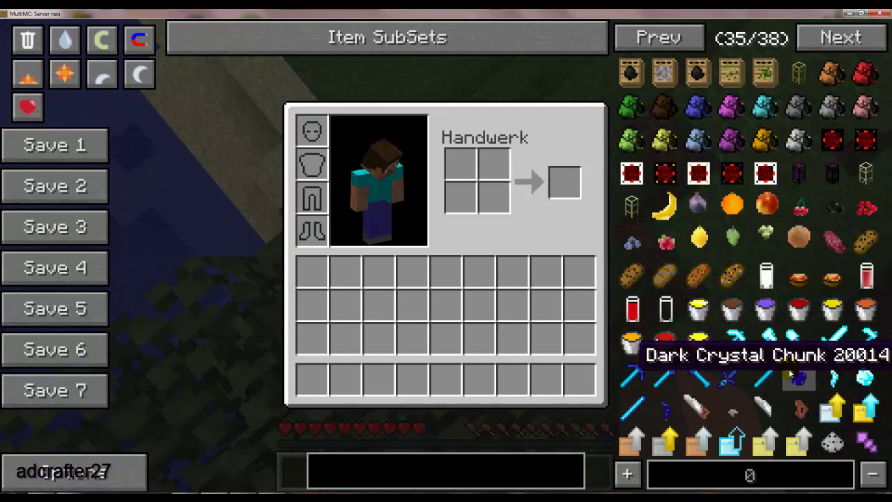
Page through the inventory's item list to review the available modded blocks and items
scroll(734, 369, down, 1)
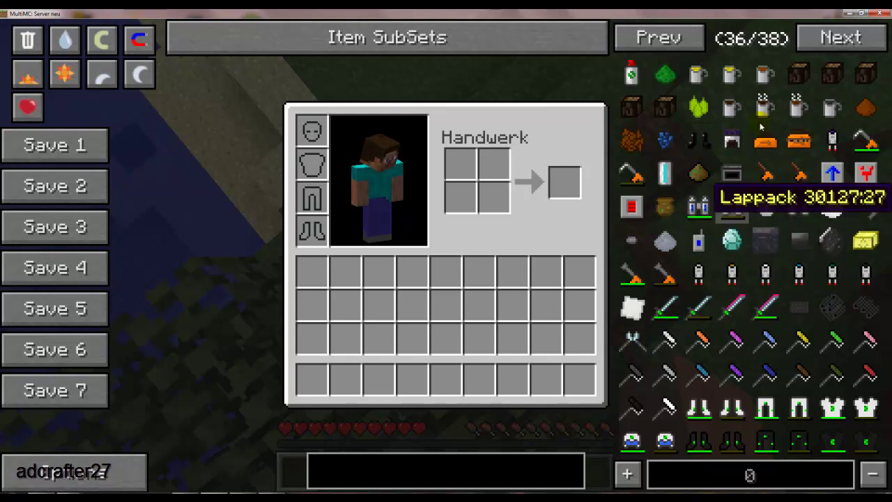
scroll(767, 313, down, 1)
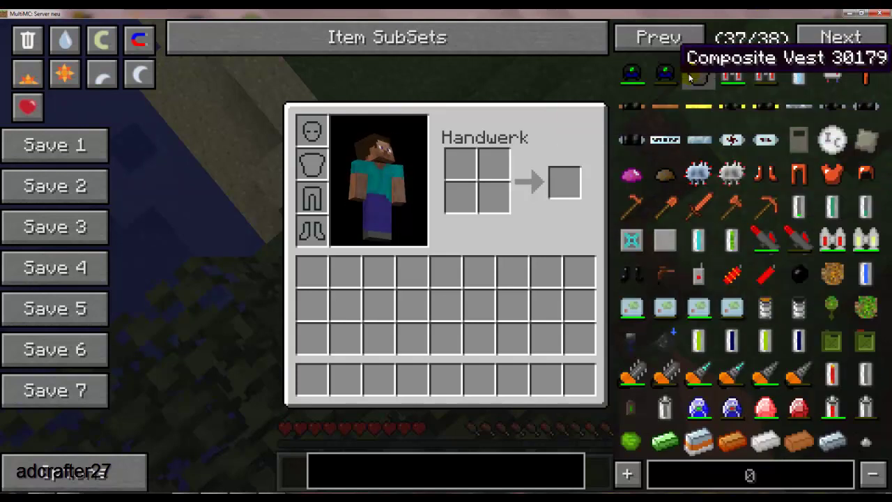
scroll(774, 230, down, 1)
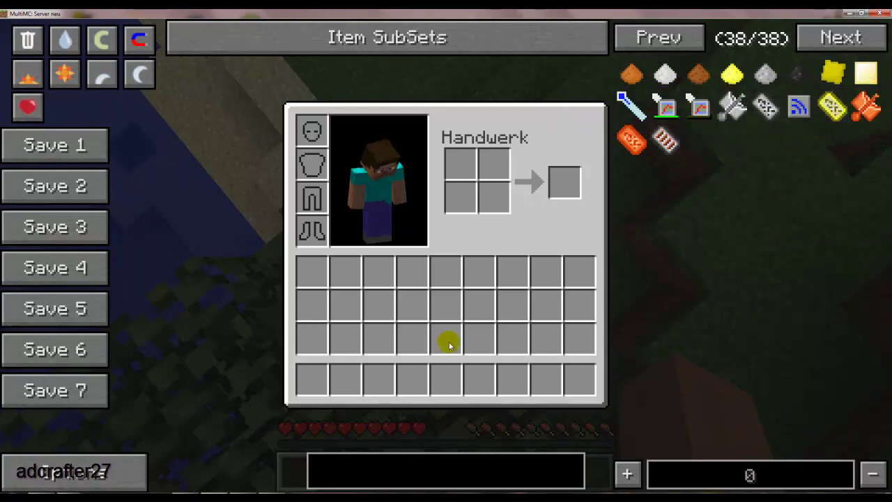
scroll(774, 278, down, 2)
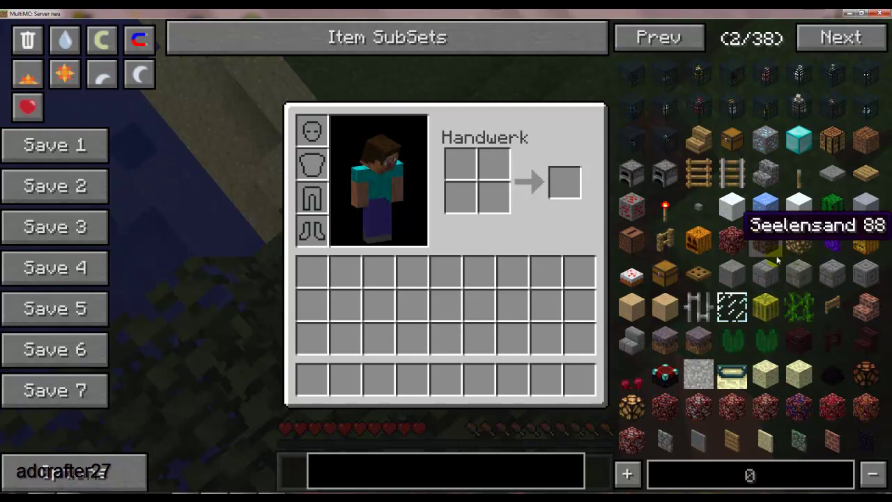
scroll(770, 303, down, 1)
scroll(769, 169, down, 16)
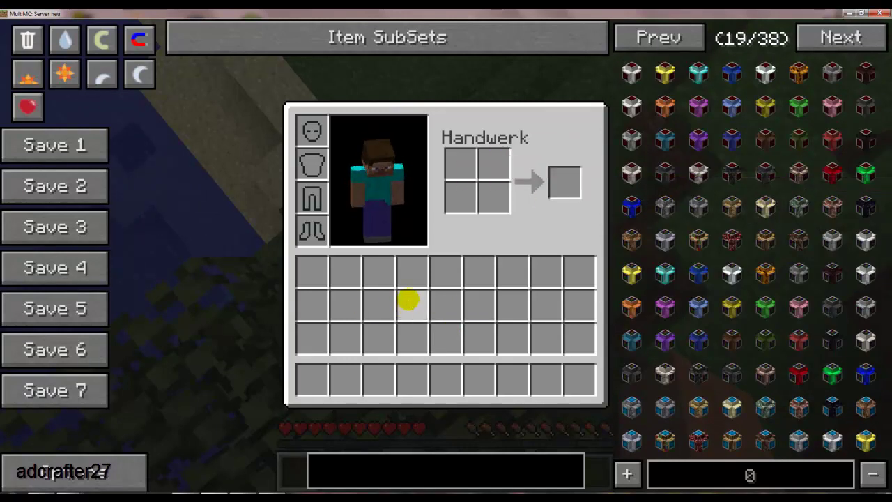
Save the world, return to the main menu and quit the game
key(e)
key(Escape)
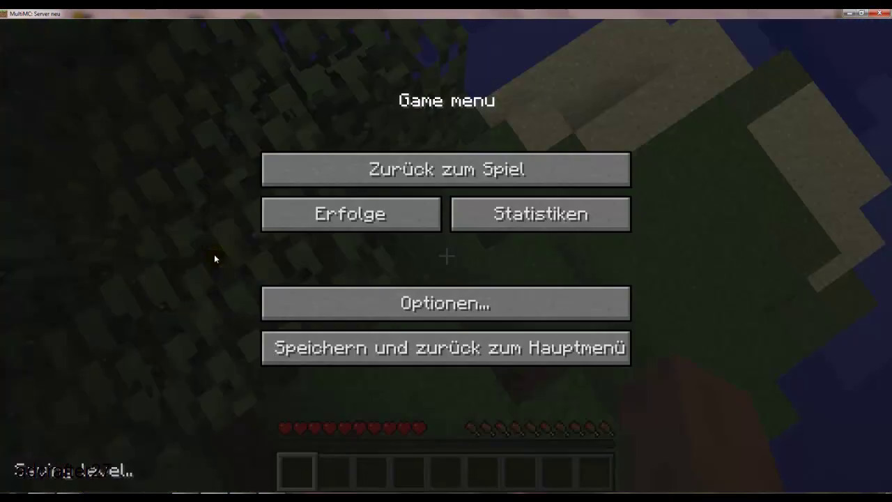
click(449, 169)
key(Escape)
click(457, 349)
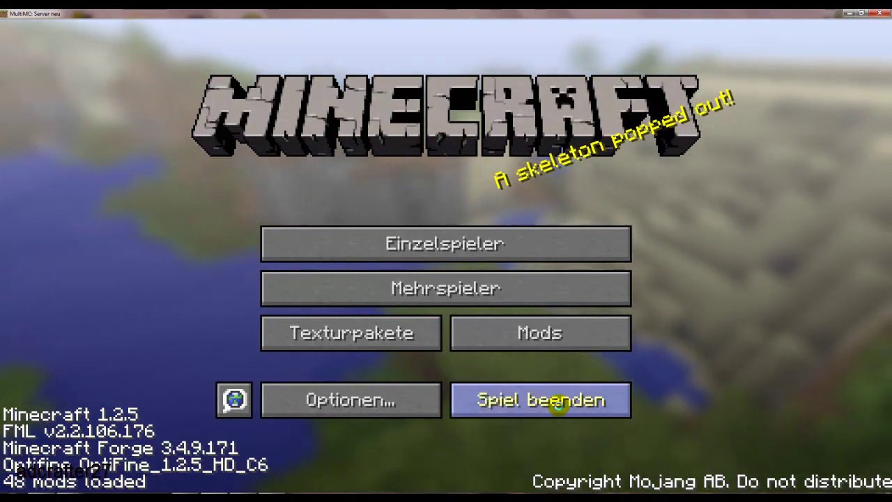
click(559, 404)
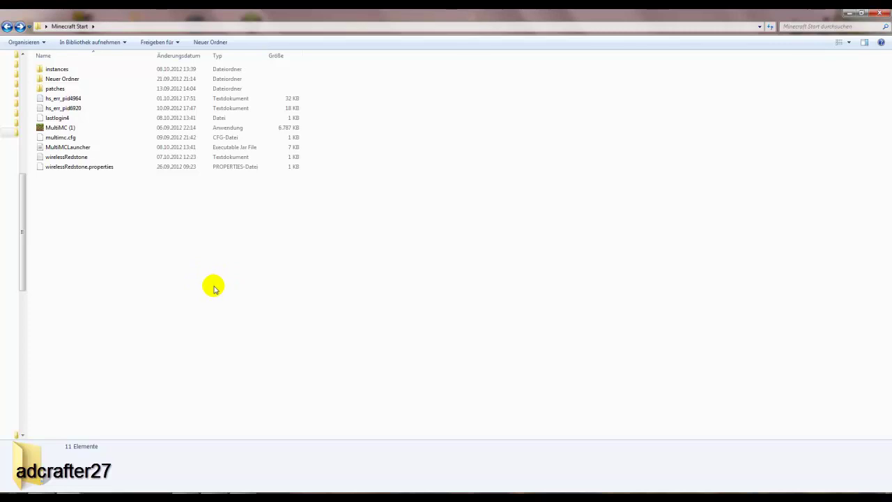
Launch MultiMC (1) from the Minecraft Start folder, allow it to run and look over its instance list
click(43, 133)
double_click(43, 132)
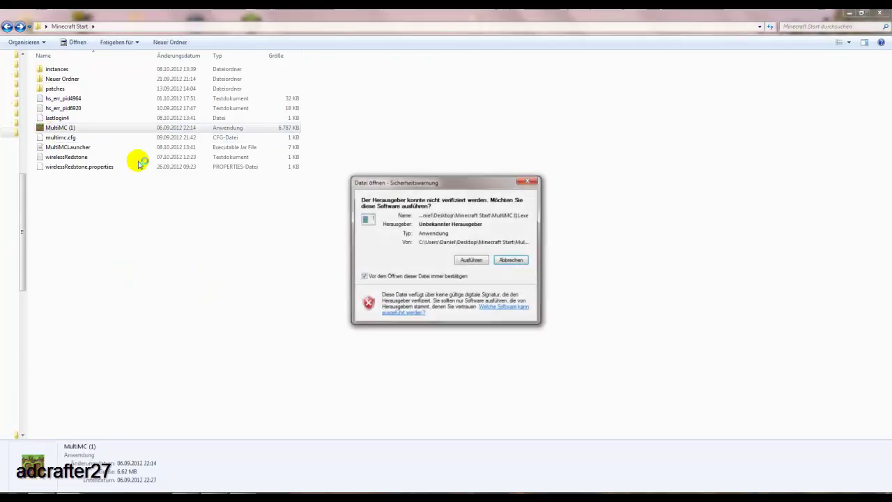
click(466, 259)
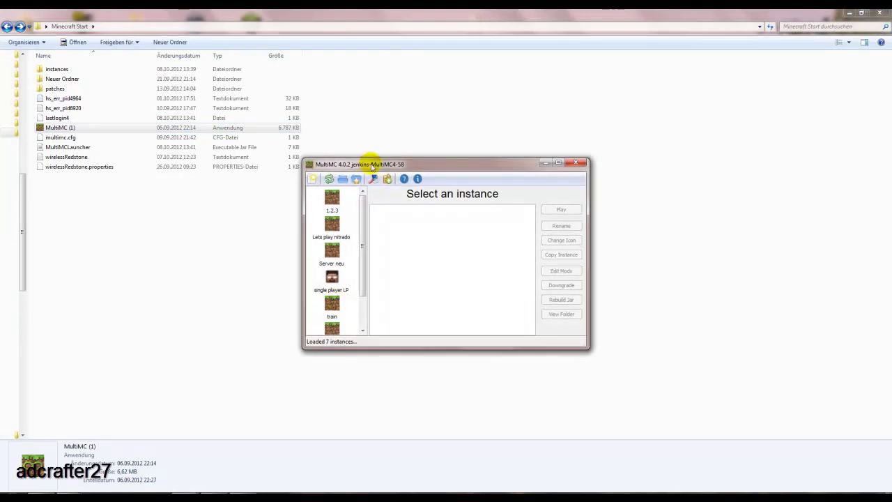
drag(374, 160, 302, 117)
scroll(294, 240, down, 2)
drag(294, 240, 291, 163)
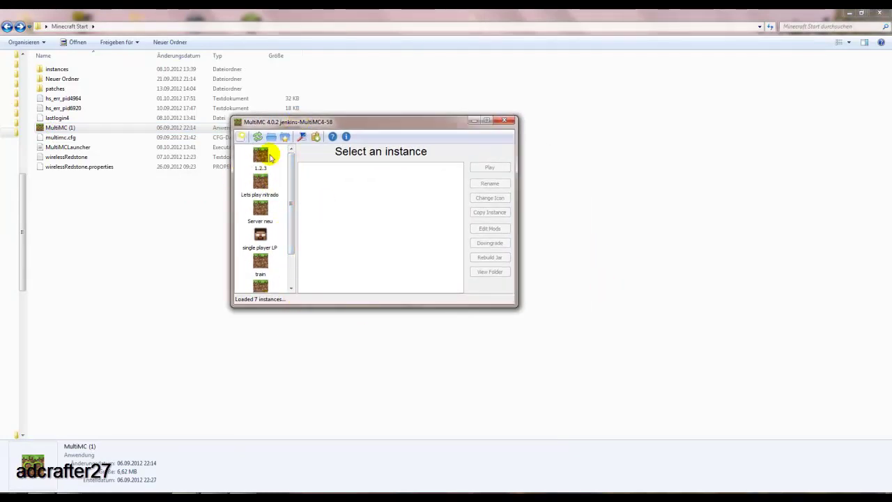
mouse_move(290, 174)
mouse_down()
mouse_move(291, 207)
mouse_move(292, 174)
mouse_up()
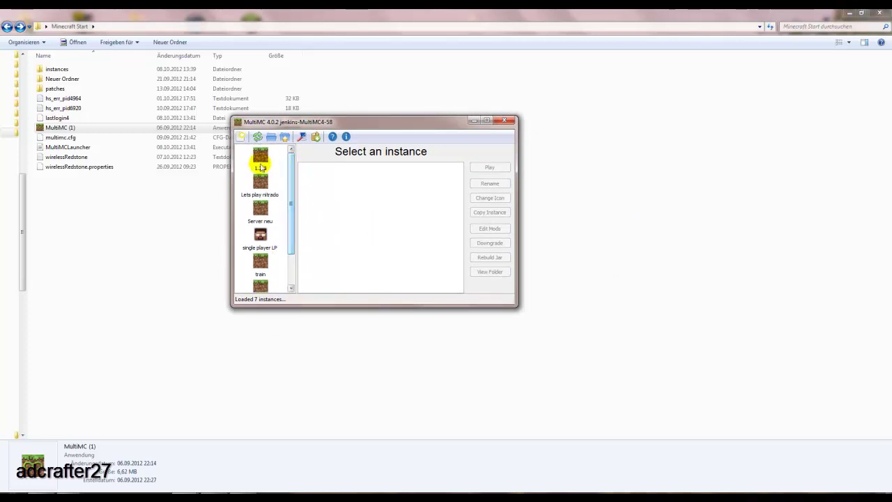
Create a new MultiMC instance named TUT Server BC 3
click(241, 137)
click(280, 126)
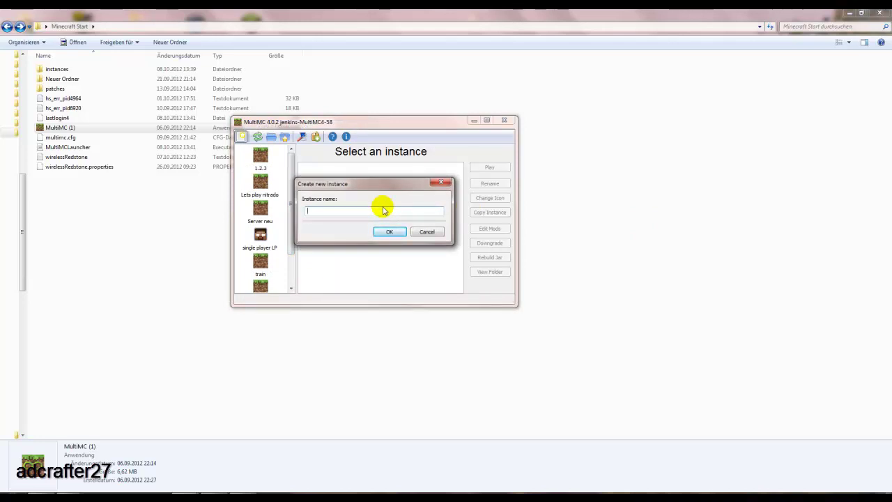
text(TUT Server BC 3)
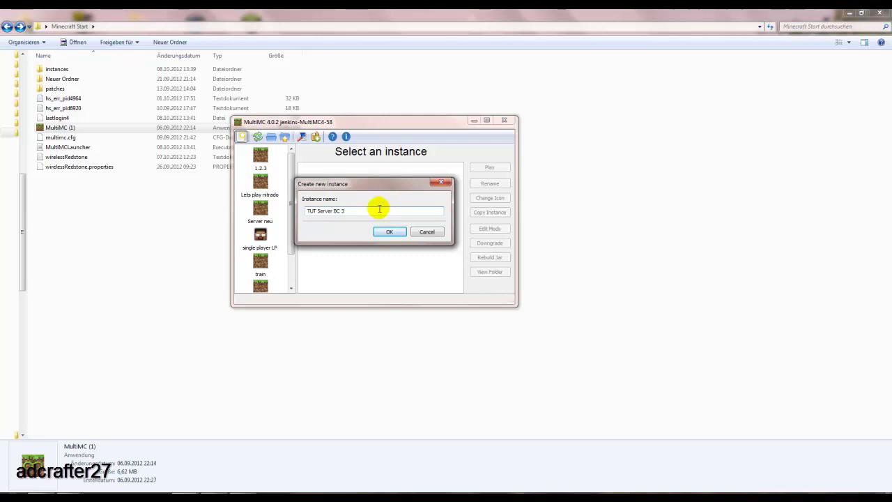
drag(344, 210, 334, 211)
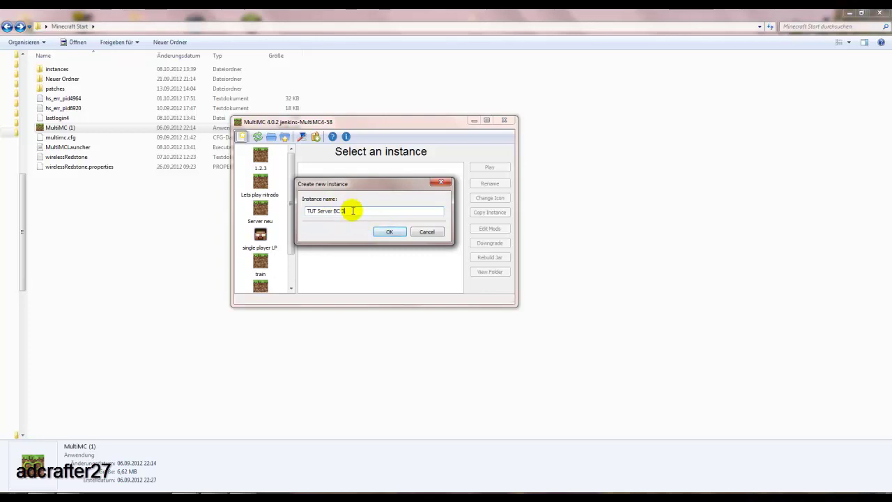
click(388, 233)
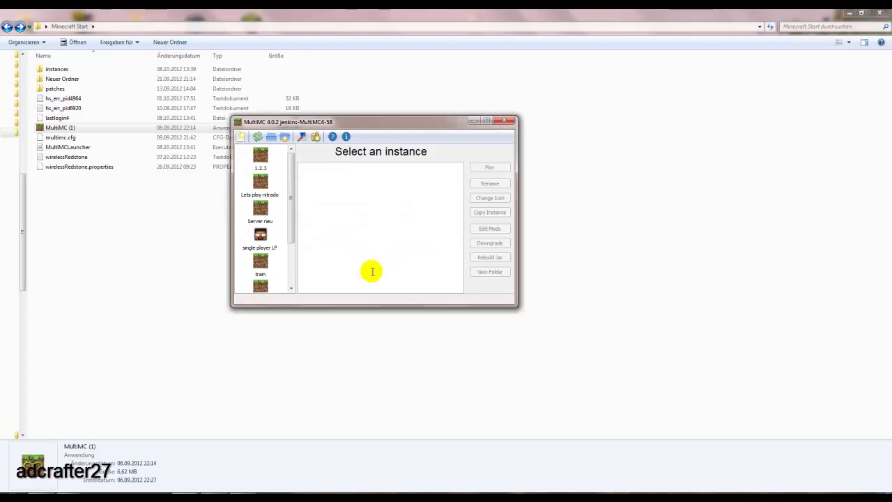
Start the TUT Server BC 3 instance once with the remembered login, and quit the game at its main menu
drag(292, 177, 290, 258)
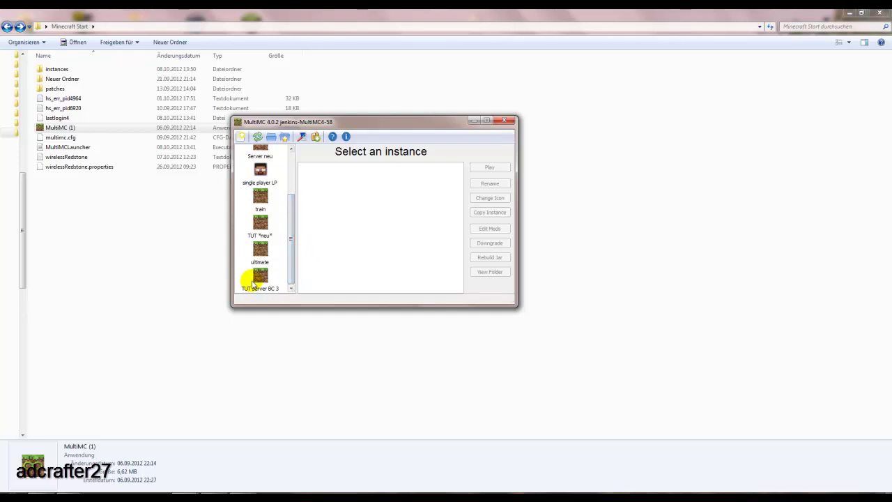
double_click(260, 278)
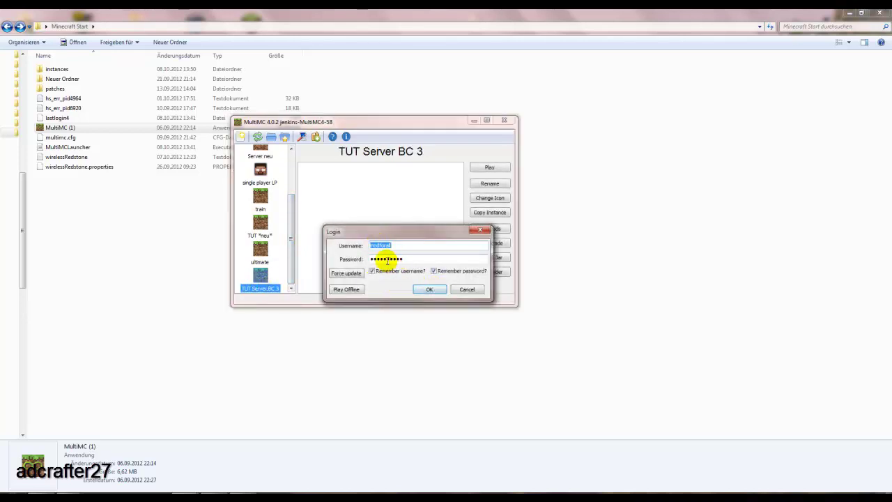
click(430, 290)
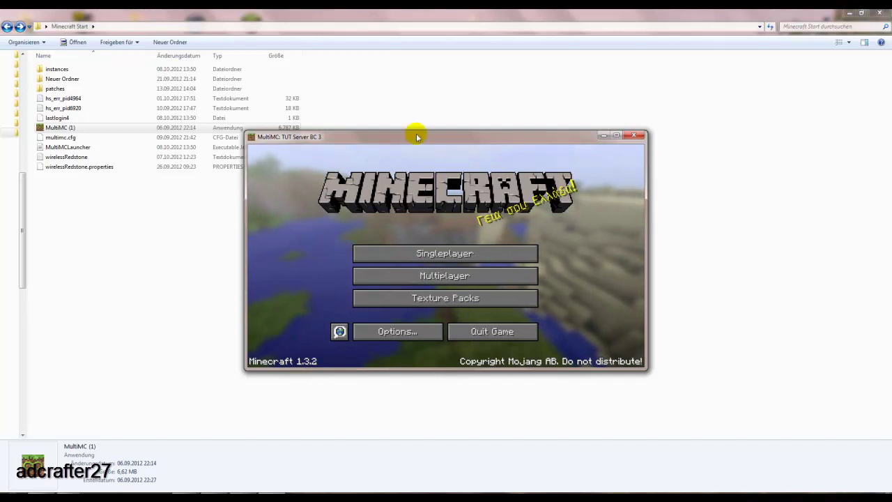
click(498, 332)
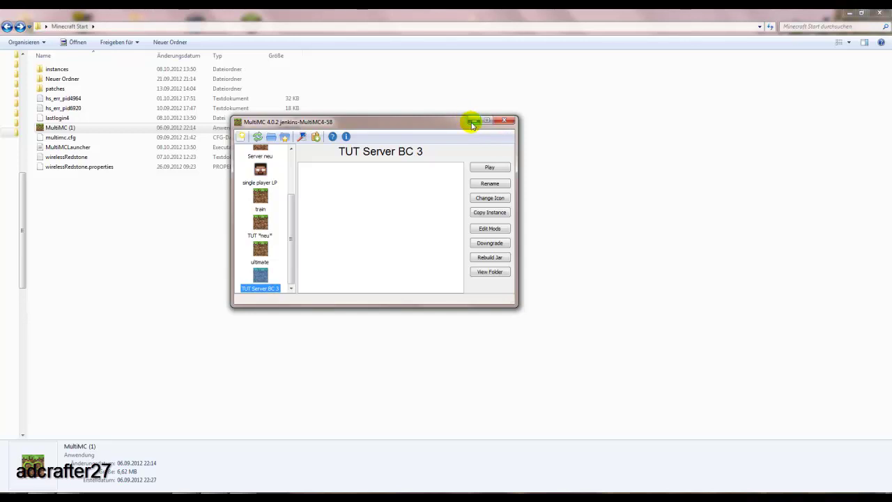
Minimize MultiMC and open the .minecraft folder of the TUT Server BC 3 instance inside the instances folder
click(474, 123)
click(250, 258)
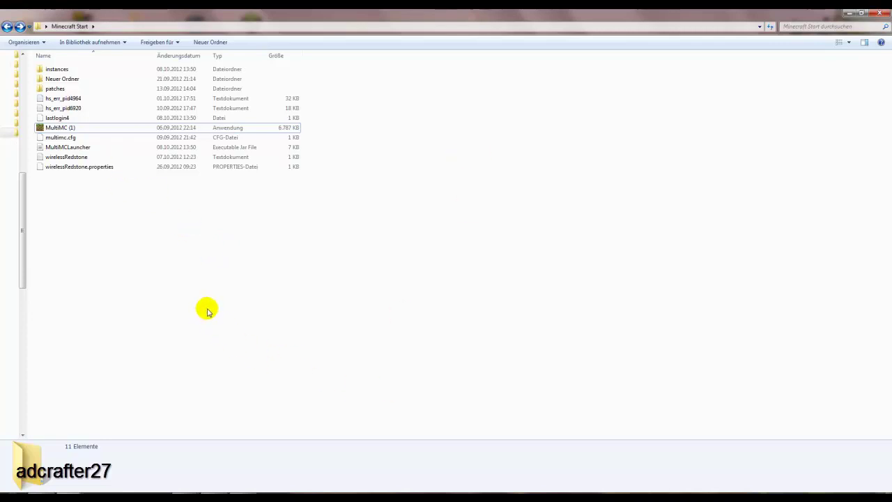
double_click(51, 69)
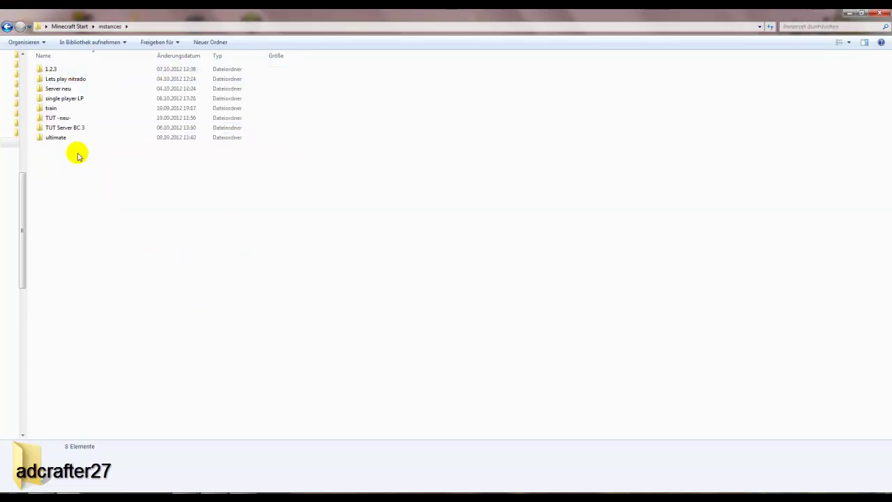
double_click(61, 128)
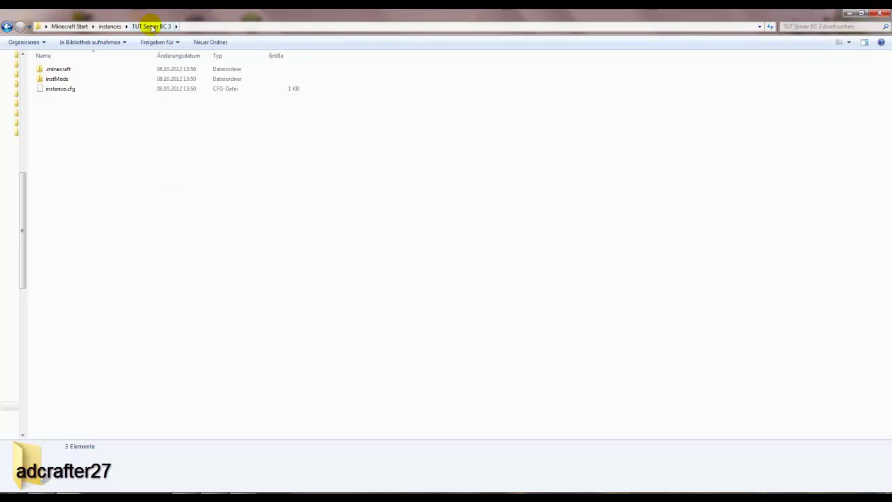
double_click(58, 70)
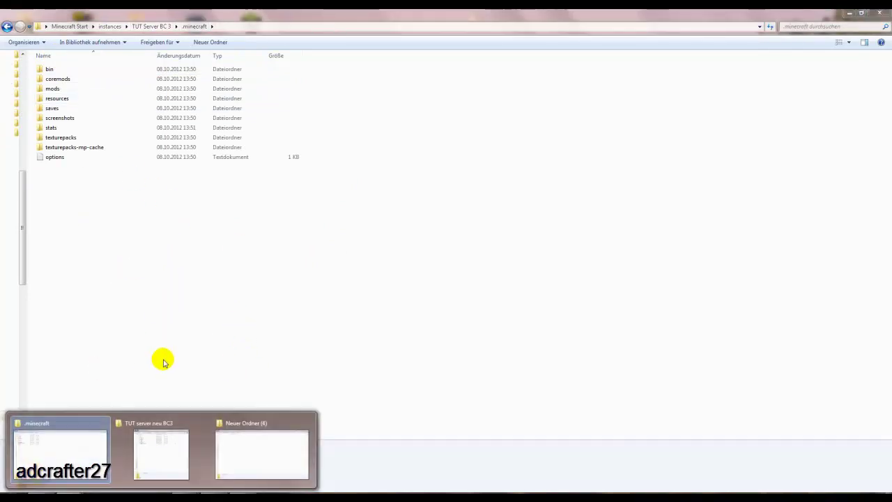
Copy bin, buildcraft, config, mods, redpower and BetterFarming.cfg from the TUT server neu BC3 folder
click(159, 449)
drag(387, 85, 524, 67)
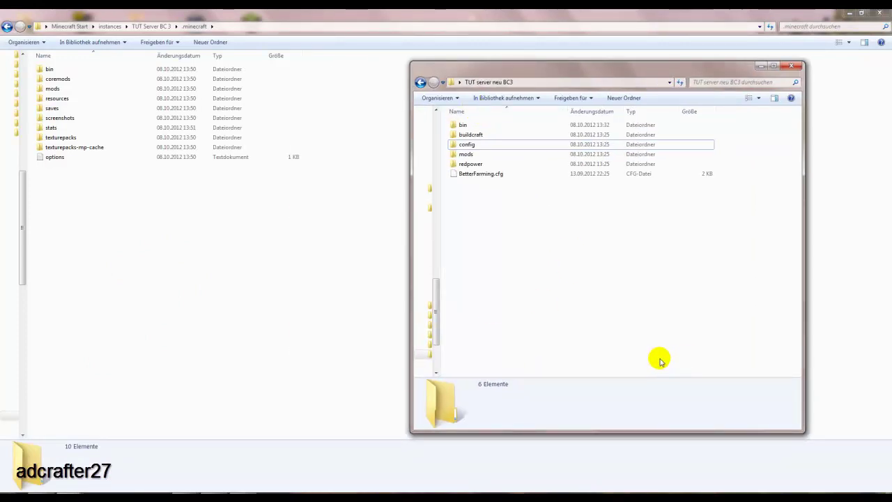
click(468, 144)
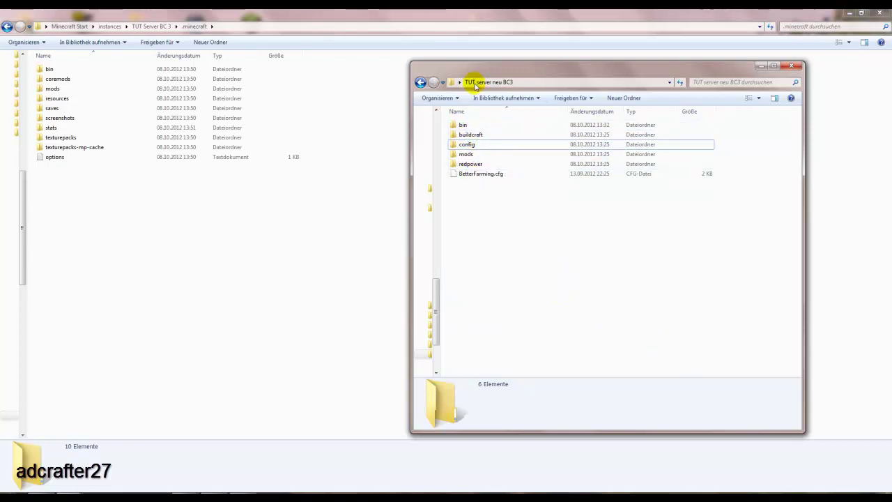
drag(538, 219, 470, 124)
right_click(492, 164)
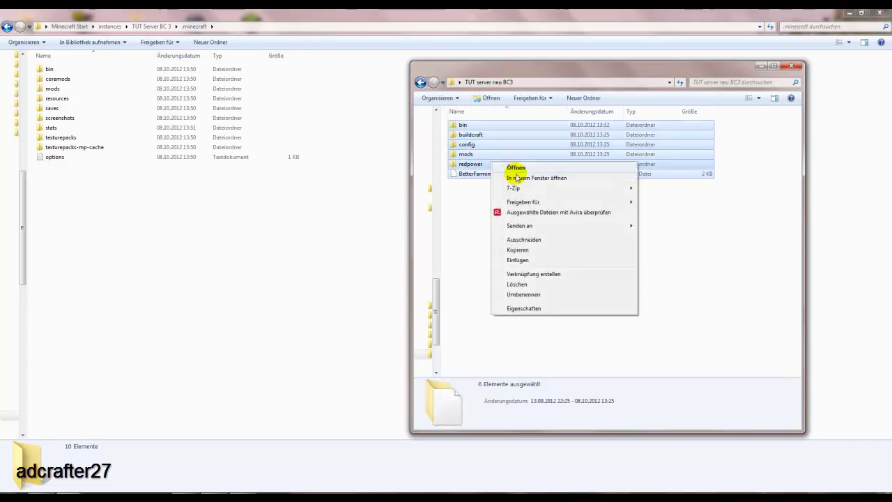
click(528, 250)
Paste the copied items into the instance's .minecraft folder, merging bin and mods and replacing minecraft.jar
click(116, 247)
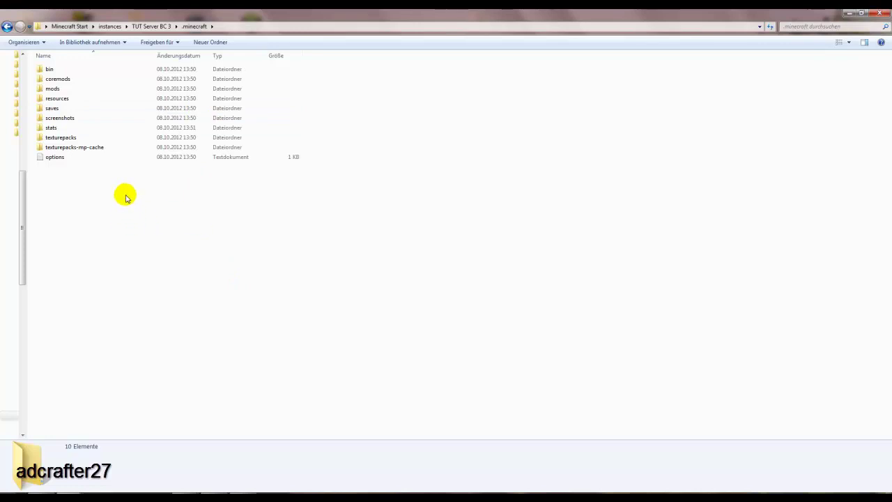
right_click(115, 313)
click(144, 377)
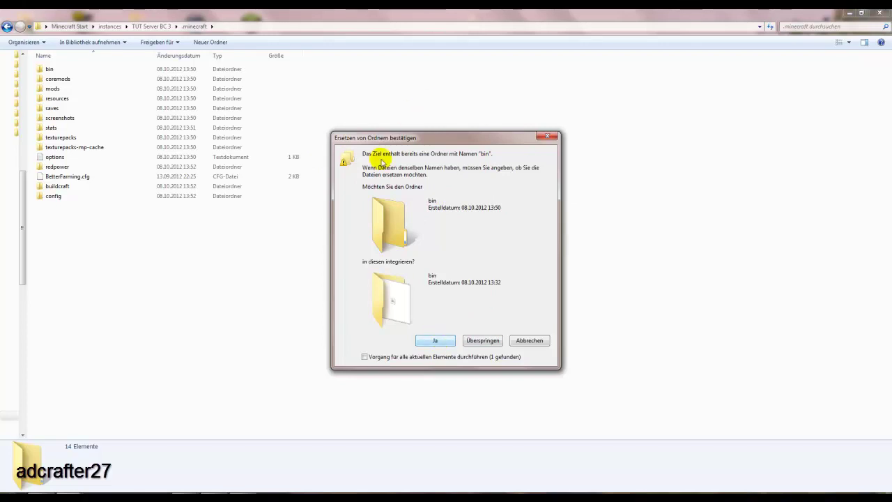
click(451, 340)
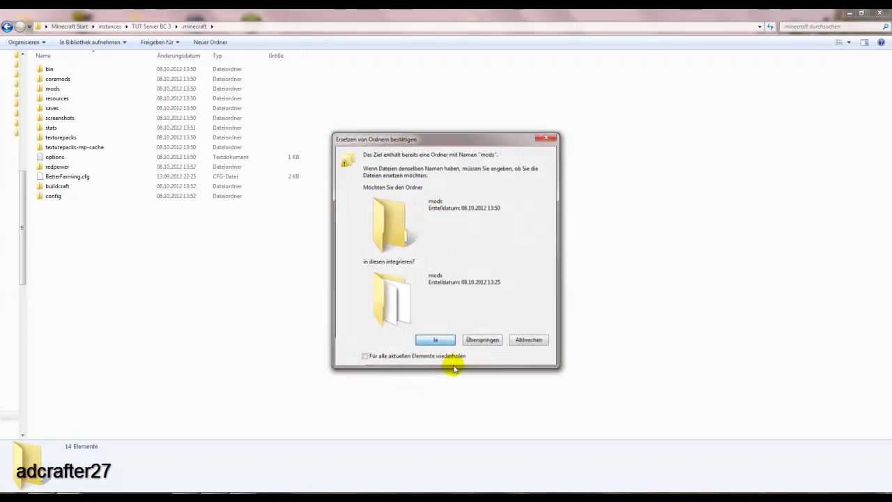
click(451, 340)
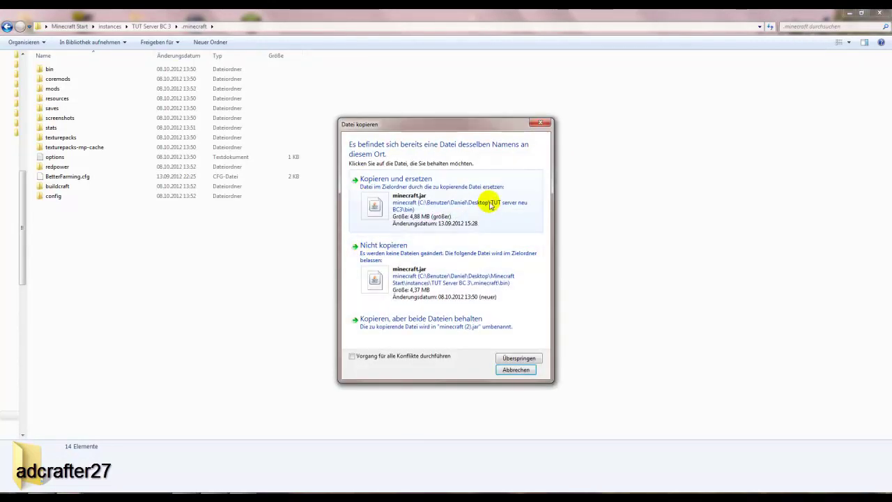
click(423, 211)
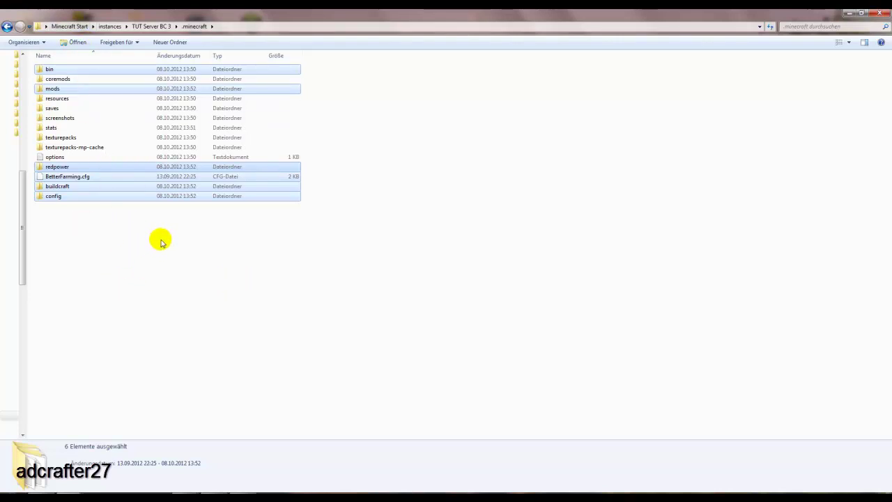
click(165, 282)
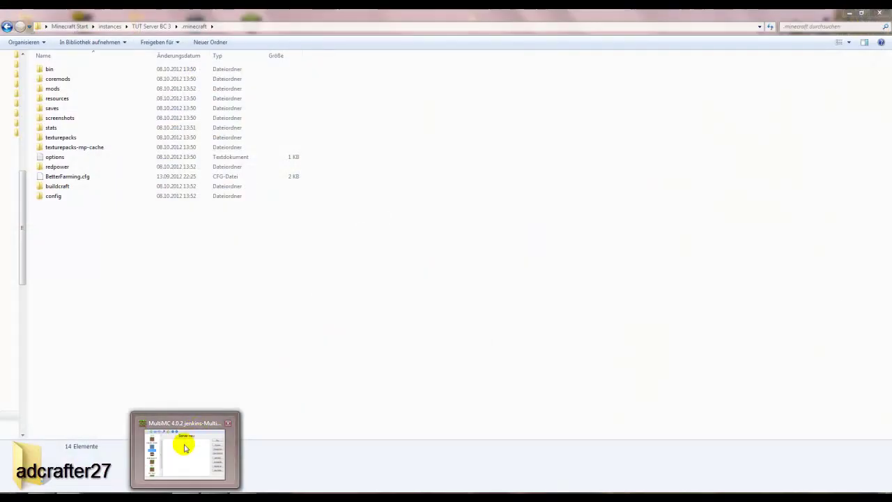
Close MultiMC and restart it by running MultiMC (1) from the Minecraft Start folder, allowing the unverified program to run
click(184, 447)
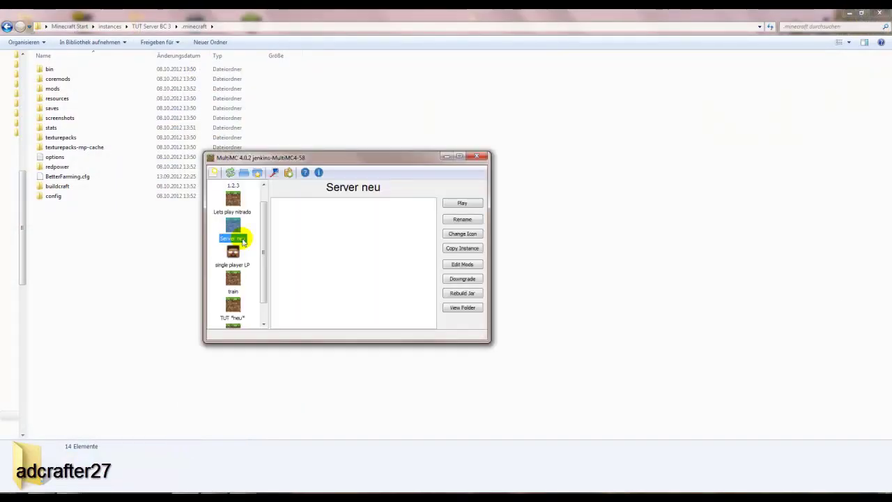
mouse_move(261, 227)
mouse_down()
mouse_move(256, 304)
mouse_move(262, 241)
mouse_up()
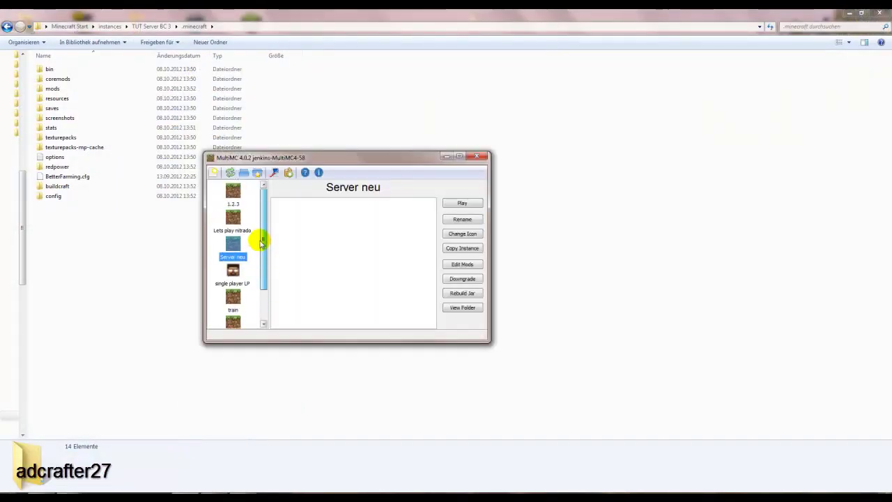
click(477, 156)
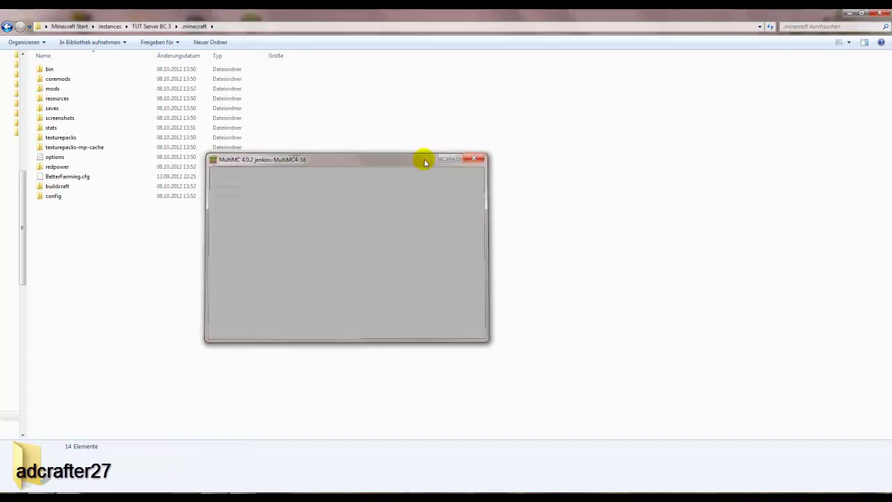
click(76, 25)
double_click(60, 128)
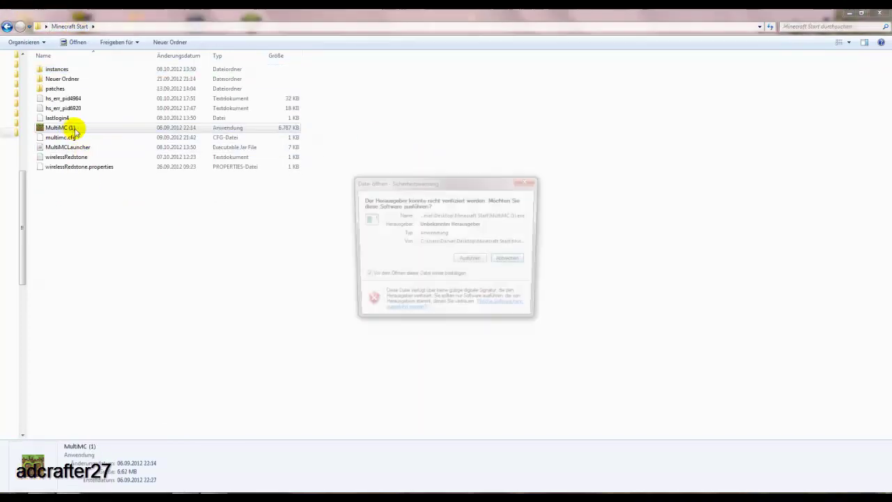
click(465, 259)
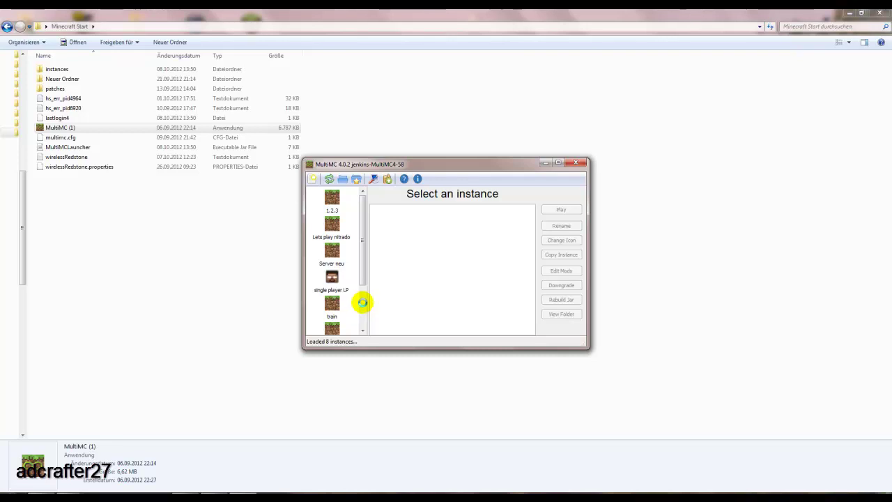
Launch the TUT Server BC 3 instance with the remembered login
scroll(512, 286, down, 3)
mouse_move(360, 277)
mouse_down()
mouse_move(361, 226)
mouse_move(368, 289)
mouse_up()
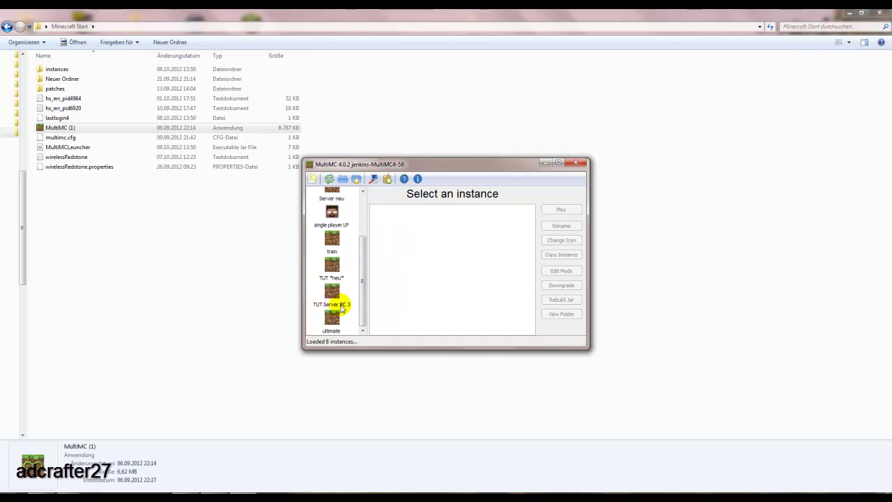
click(331, 298)
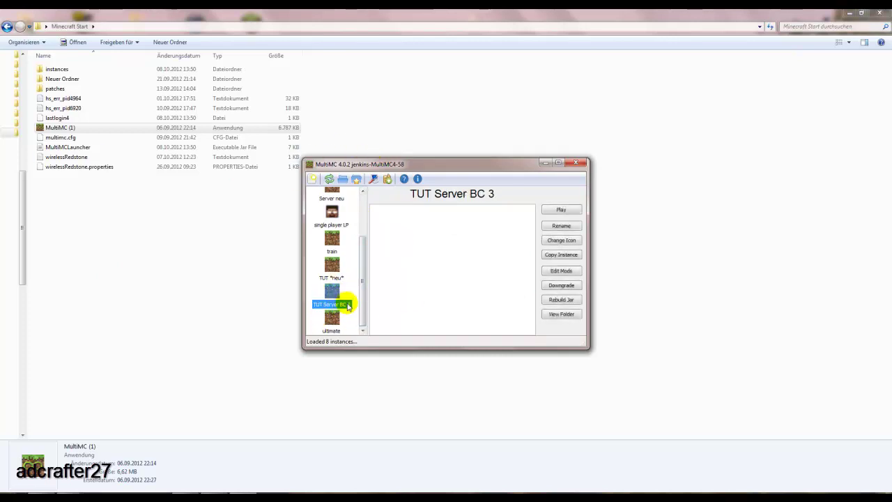
double_click(332, 295)
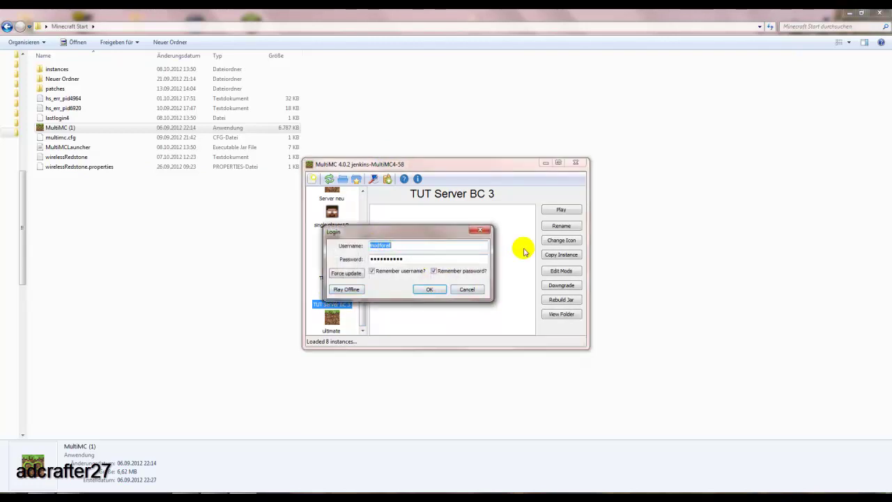
key(Return)
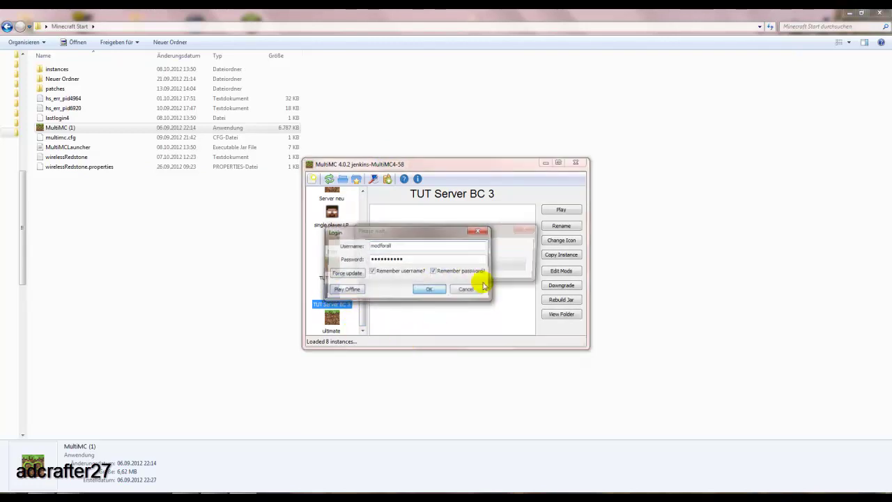
click(536, 244)
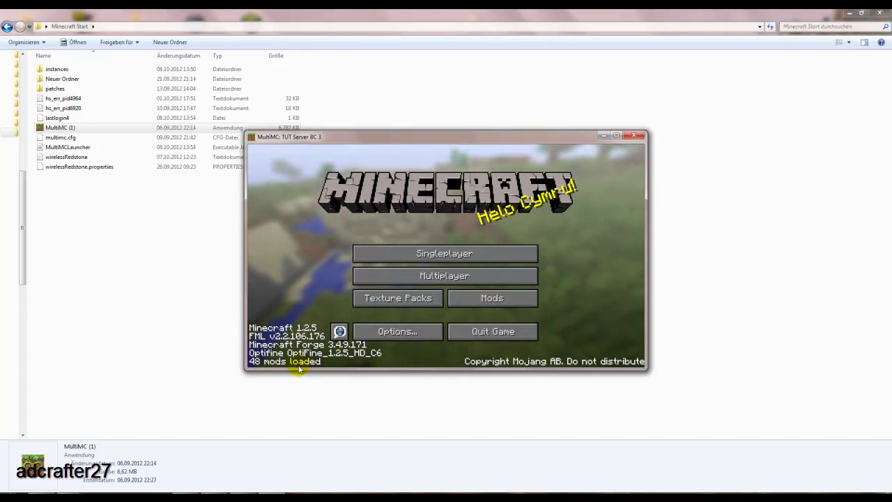
Create a new singleplayer world in Survival mode, keeping the default name New World
click(368, 256)
click(537, 333)
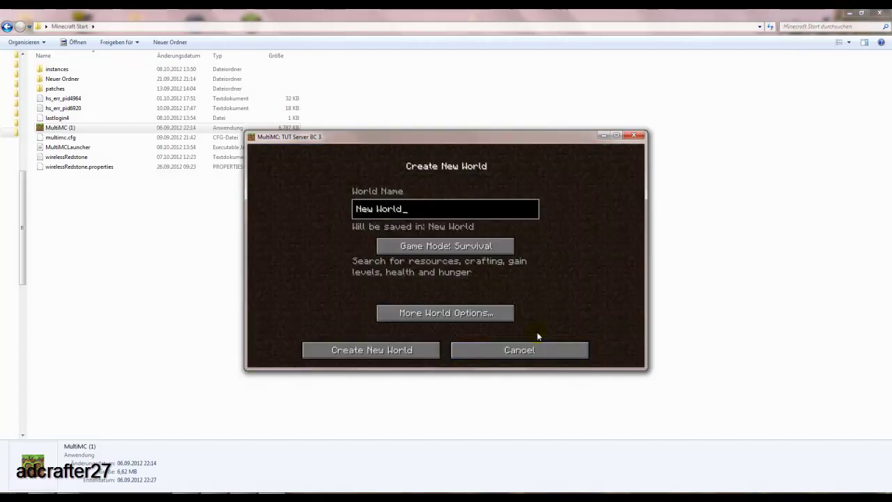
click(398, 351)
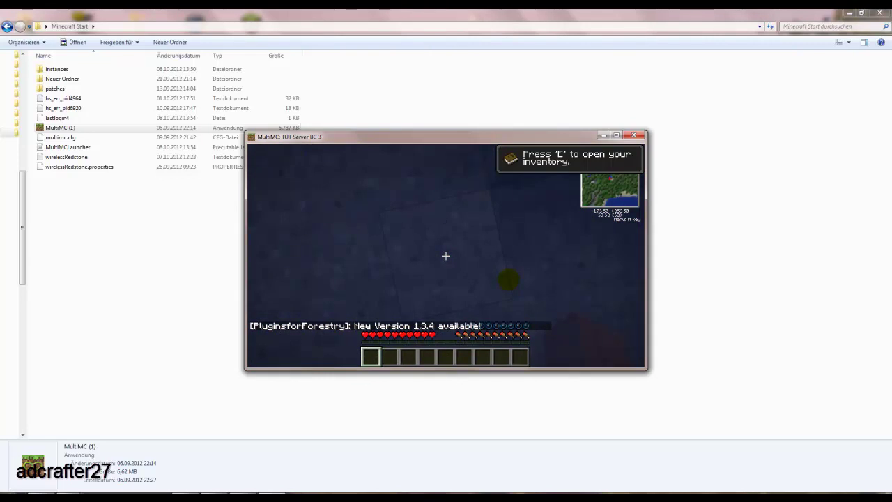
Open the inventory in the new world, browse the pages of the mod item list, and close it
key(e)
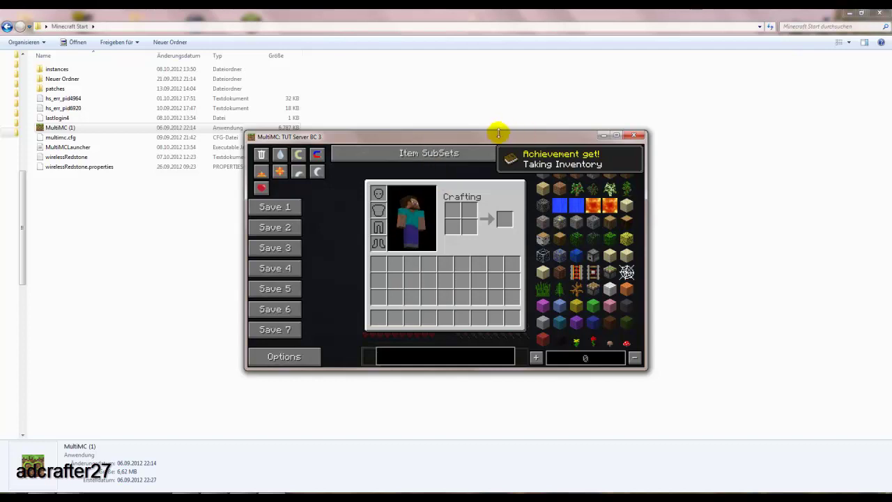
scroll(604, 185, up, 3)
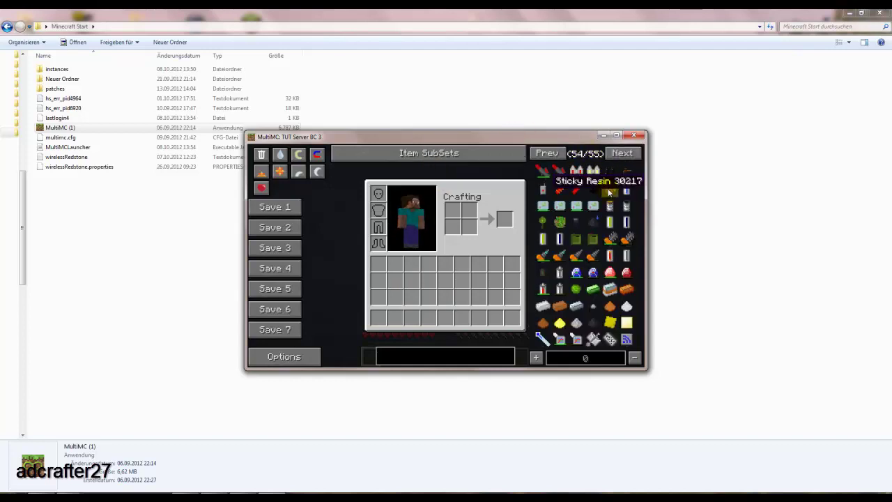
scroll(606, 203, up, 9)
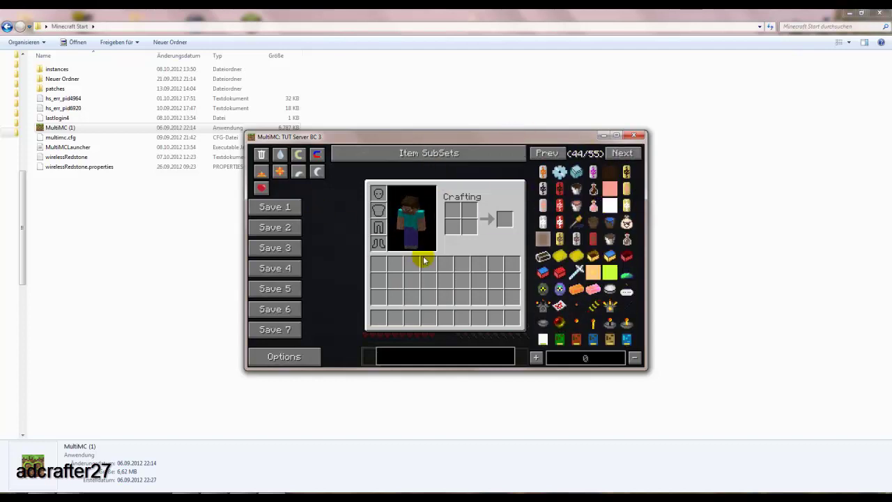
key(e)
Leave the world and quit Minecraft from its main menu, and minimize the MultiMC window
key(Escape)
click(447, 304)
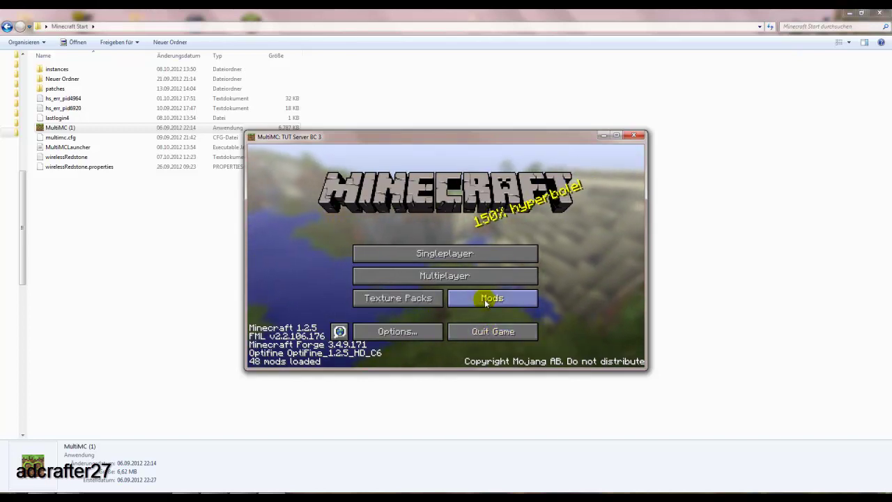
click(493, 333)
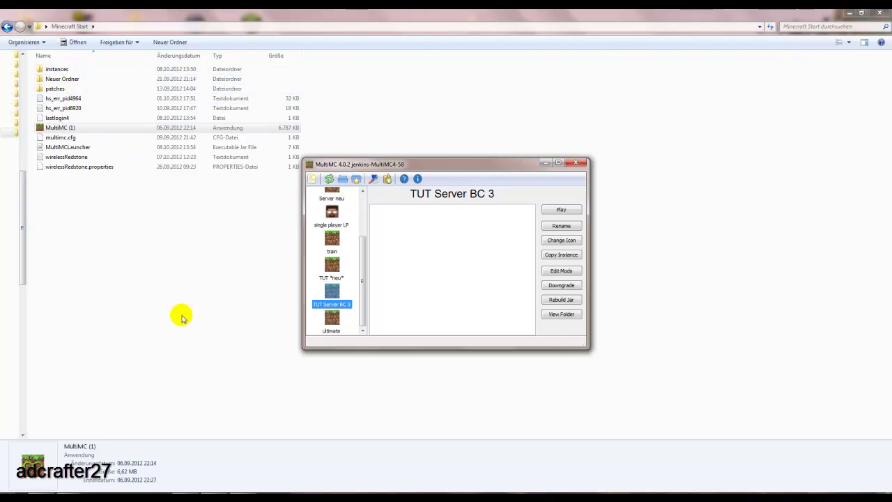
click(544, 164)
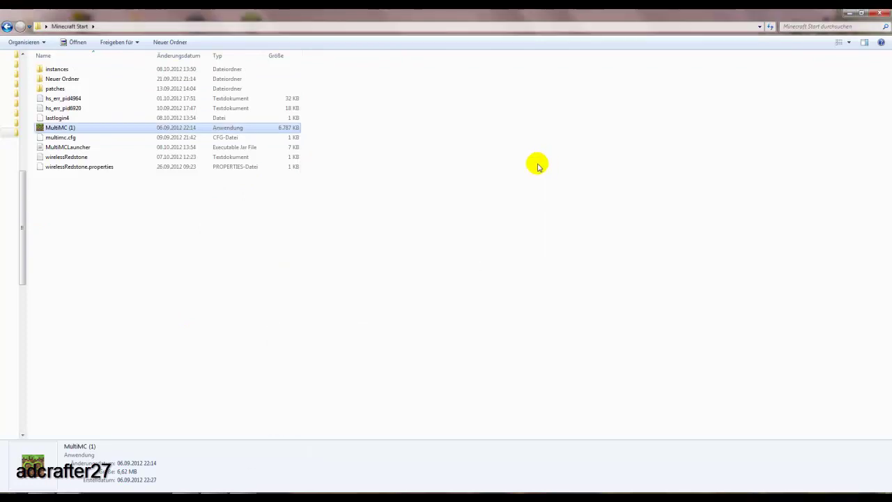
click(335, 285)
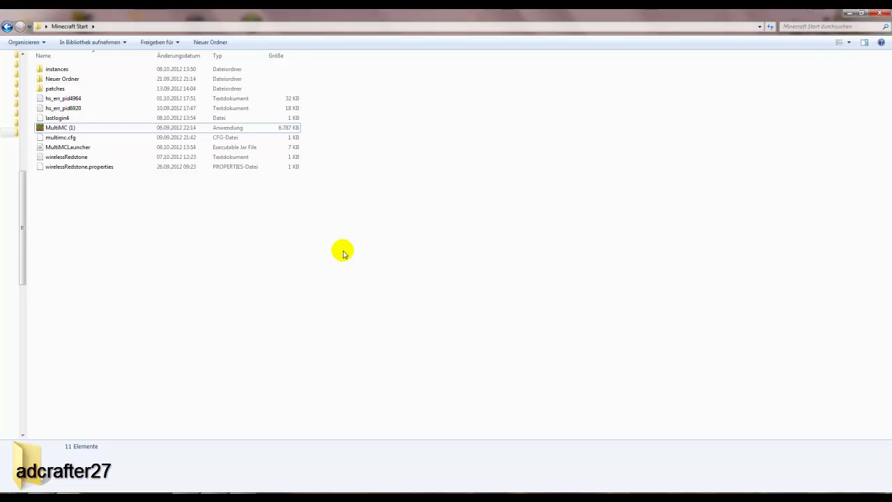
click(77, 129)
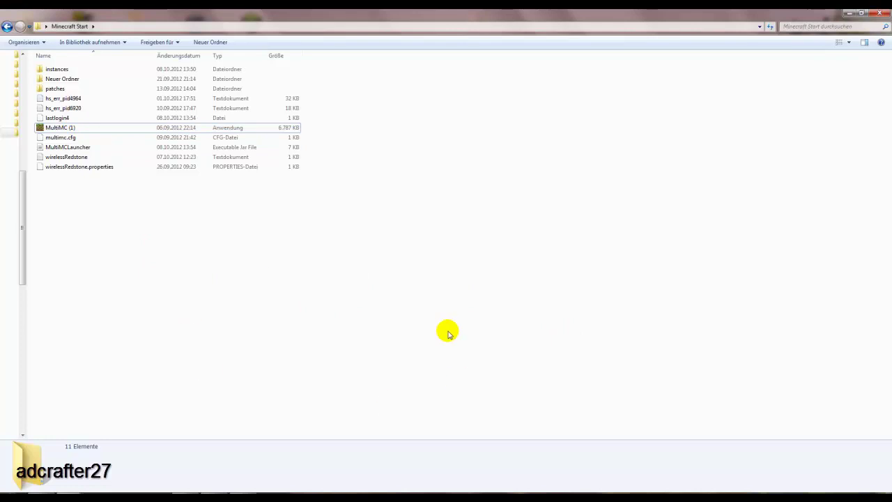